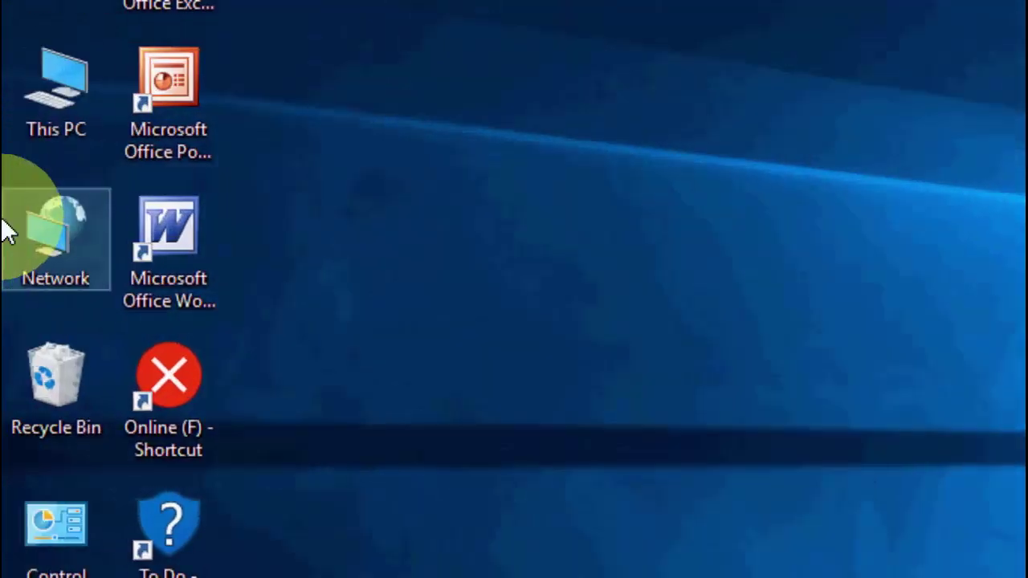
- Open Ethernet adapter Properties via Network Connections and select Internet Protocol Version 4 (TCP/IPv4)
{"action": "right_click", "coordinate": [33, 224]}
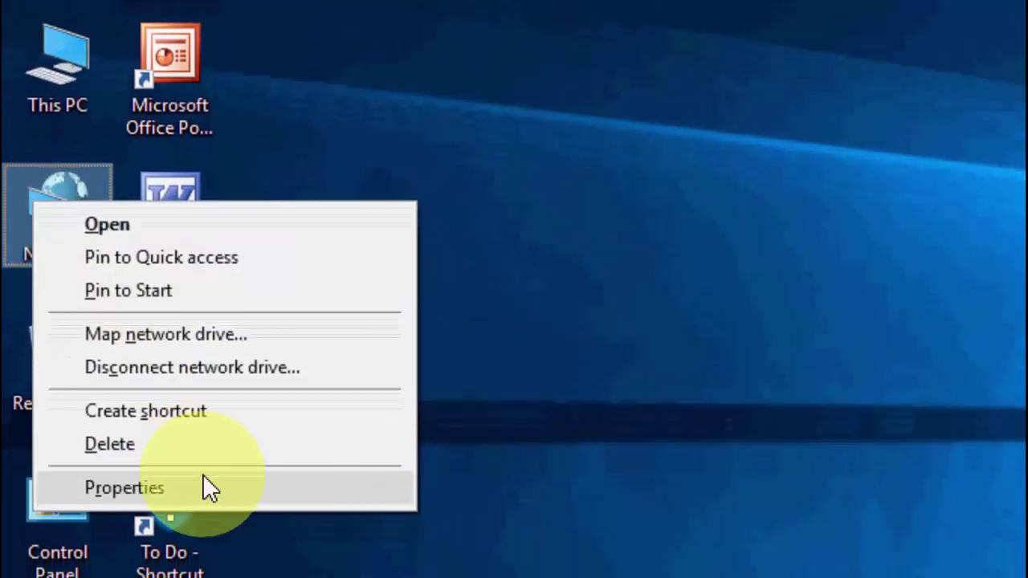
{"action": "left_click", "coordinate": [207, 487]}
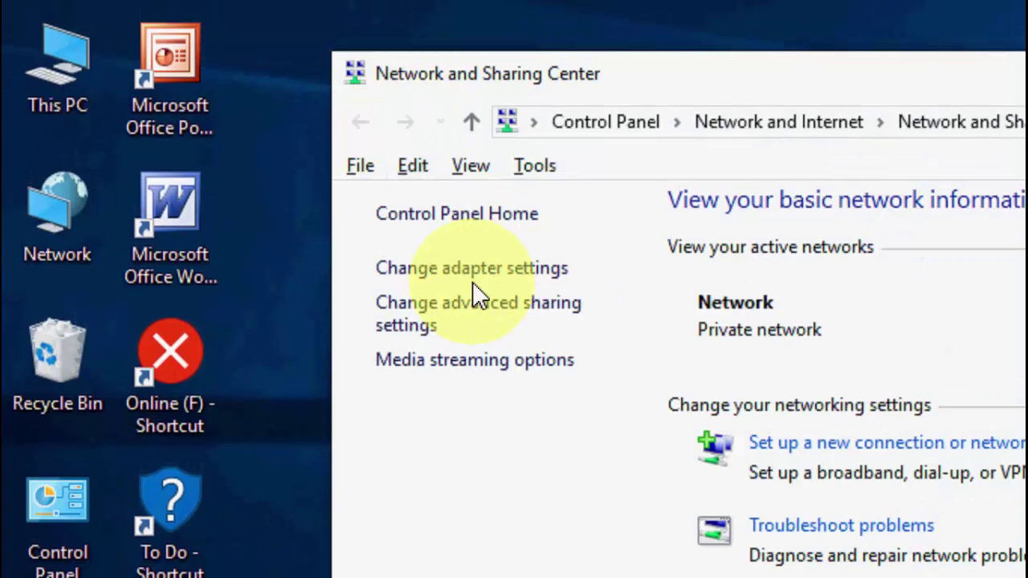
{"action": "left_click", "coordinate": [464, 277]}
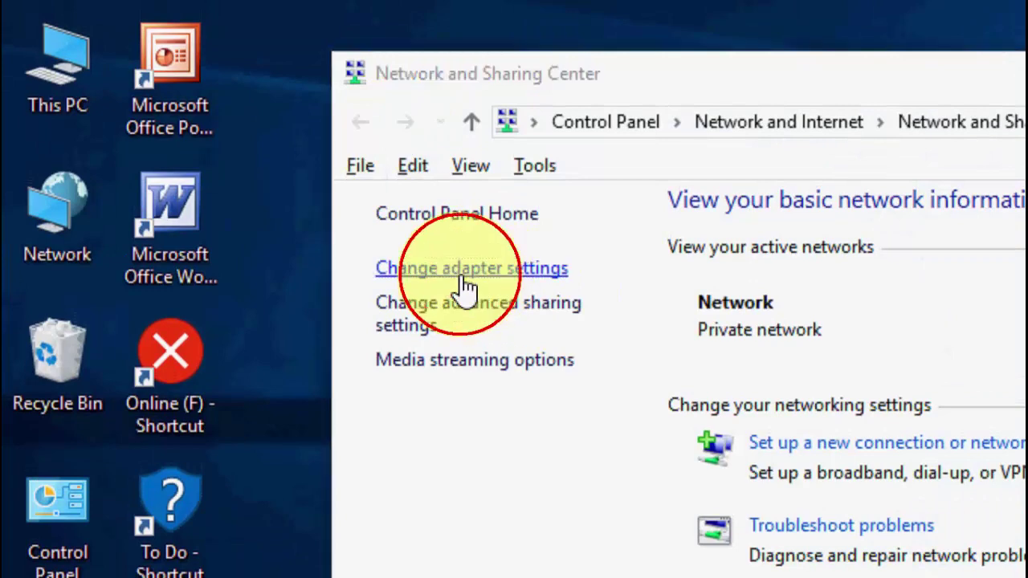
{"action": "right_click", "coordinate": [488, 269]}
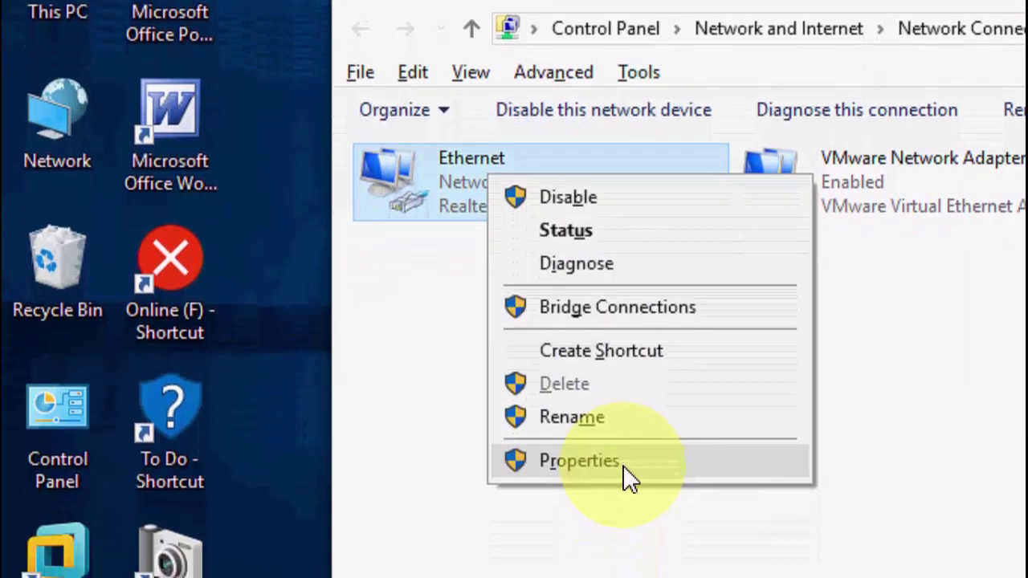
{"action": "left_click", "coordinate": [626, 486]}
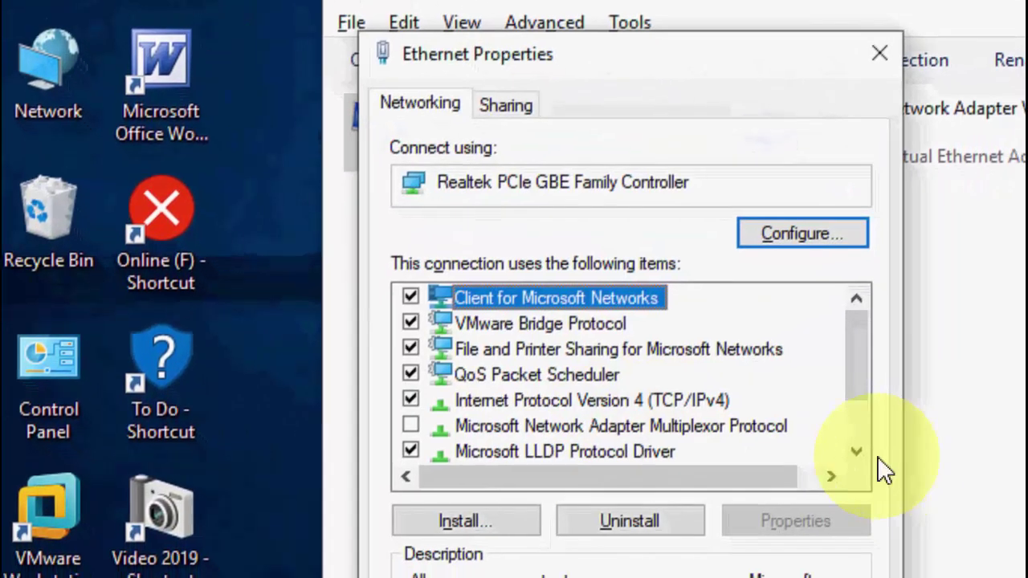
{"action": "left_click", "coordinate": [543, 418]}
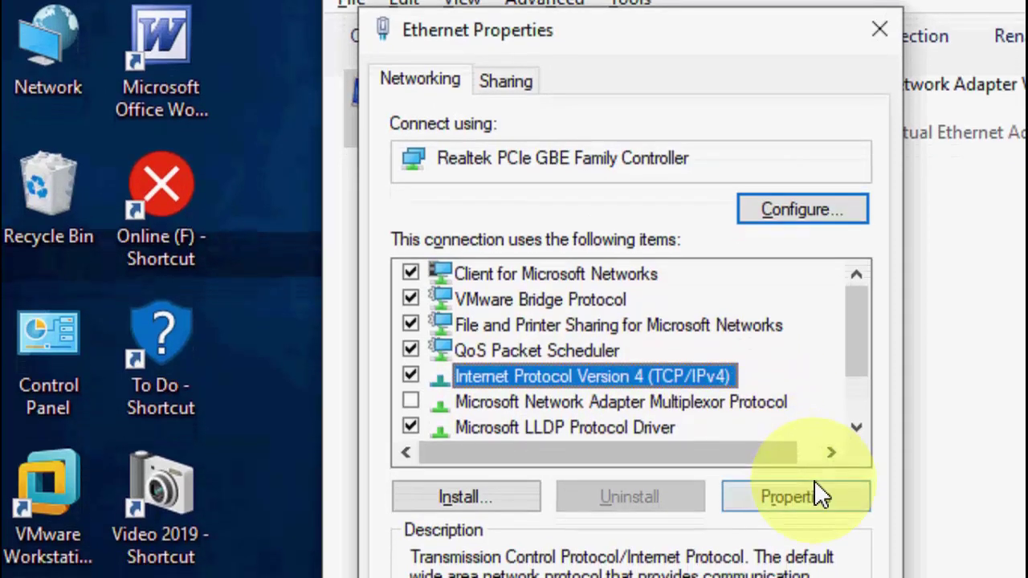
- Confirm IPv4 DNS servers 8.8.8.8 and 8.8.4.4, then close Ethernet Properties
{"action": "left_click", "coordinate": [813, 518]}
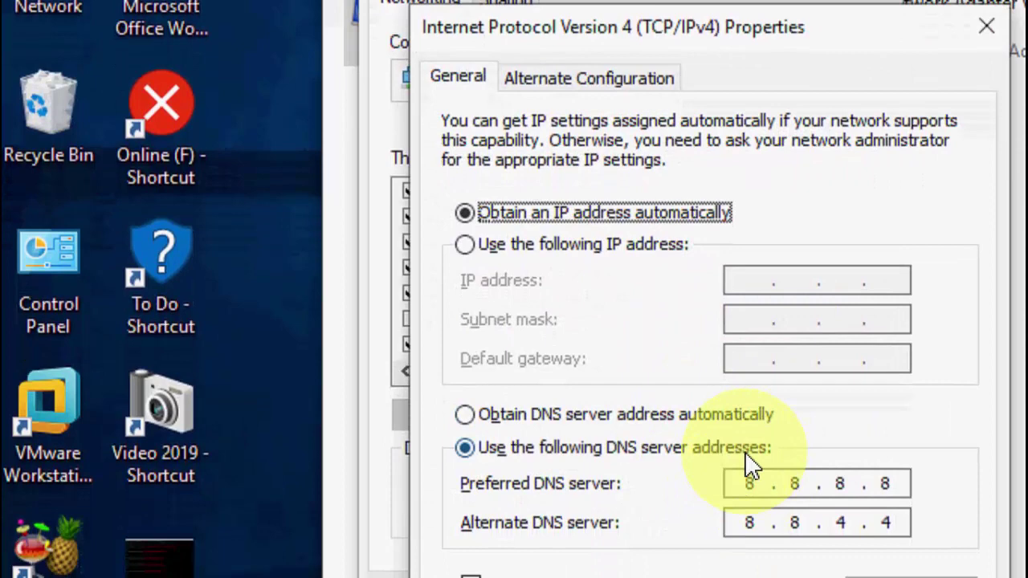
{"action": "double_click", "coordinate": [749, 458]}
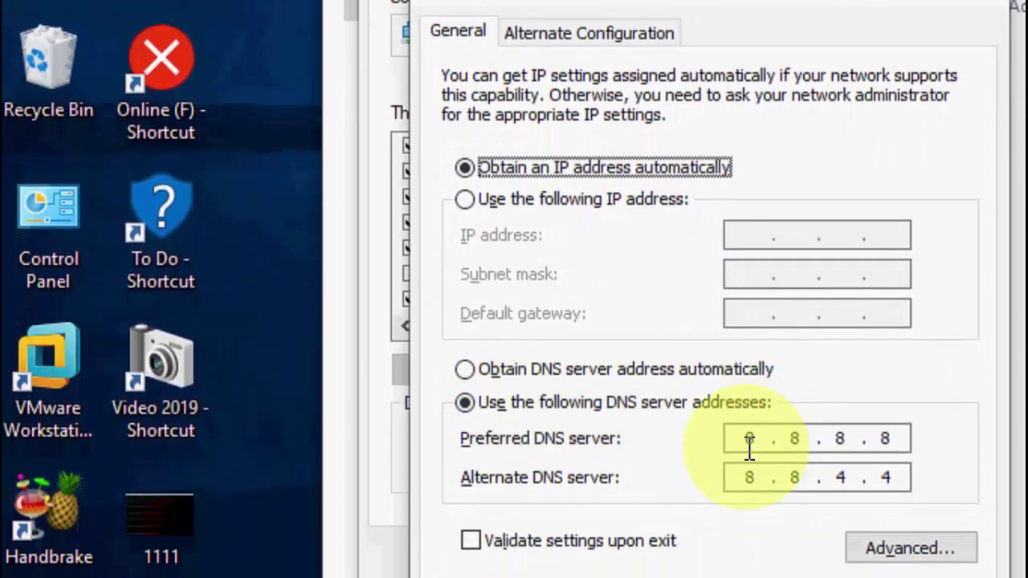
{"action": "left_click", "coordinate": [769, 426]}
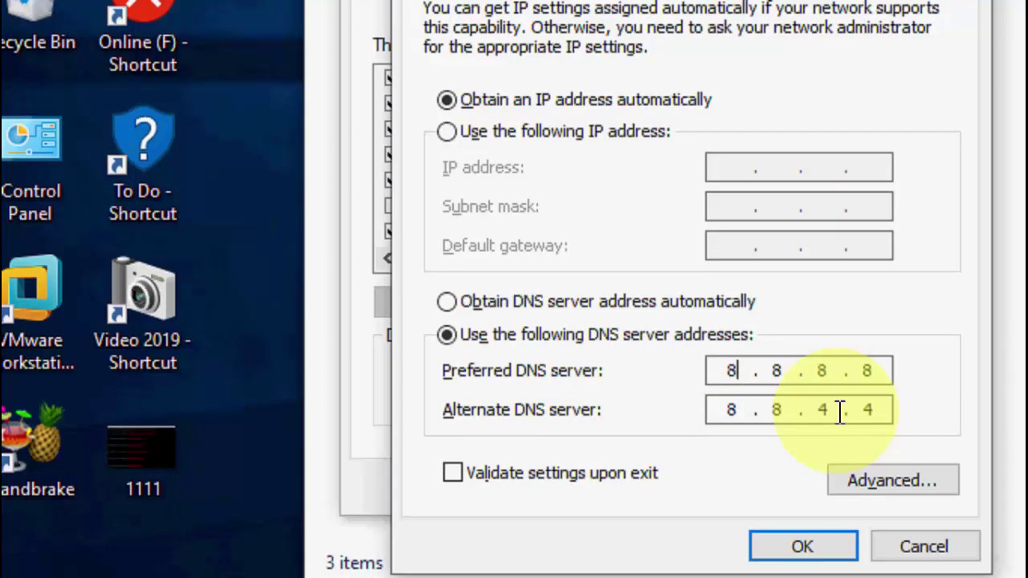
{"action": "left_click", "coordinate": [807, 547]}
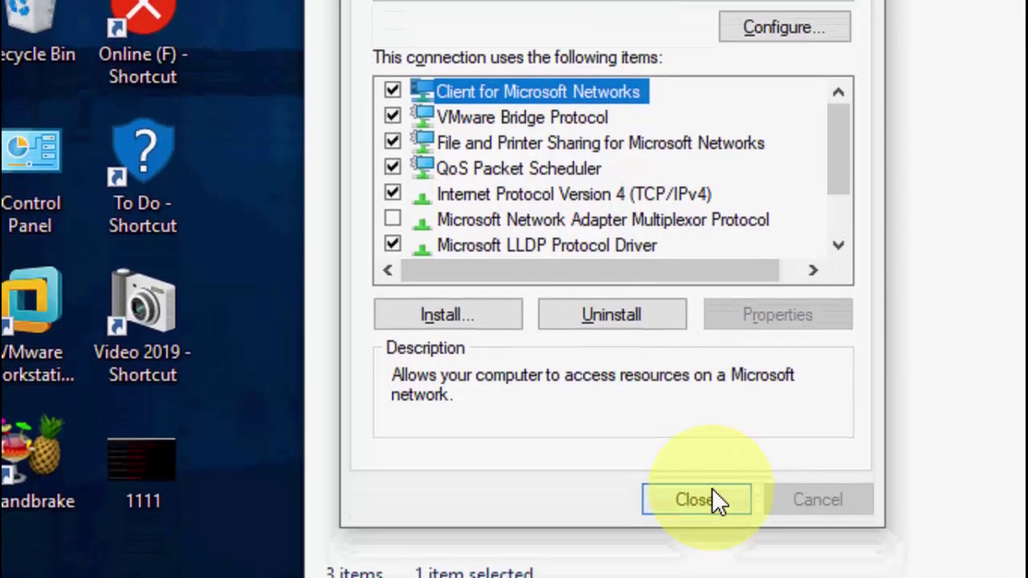
{"action": "left_click", "coordinate": [711, 500]}
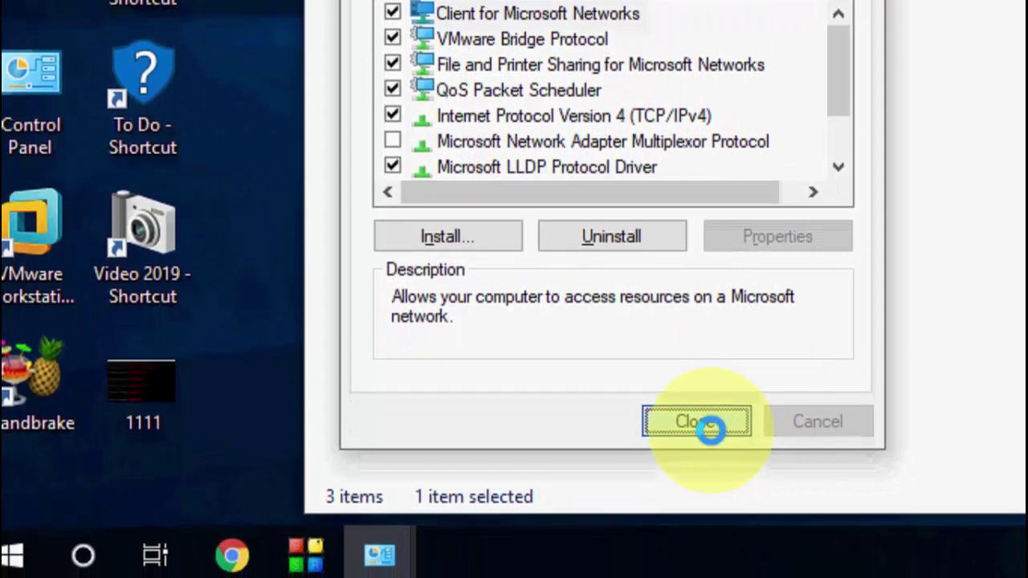
- Refresh the adapter list and reopen Ethernet's IPv4 (TCP/IPv4) properties
{"action": "right_click", "coordinate": [739, 166]}
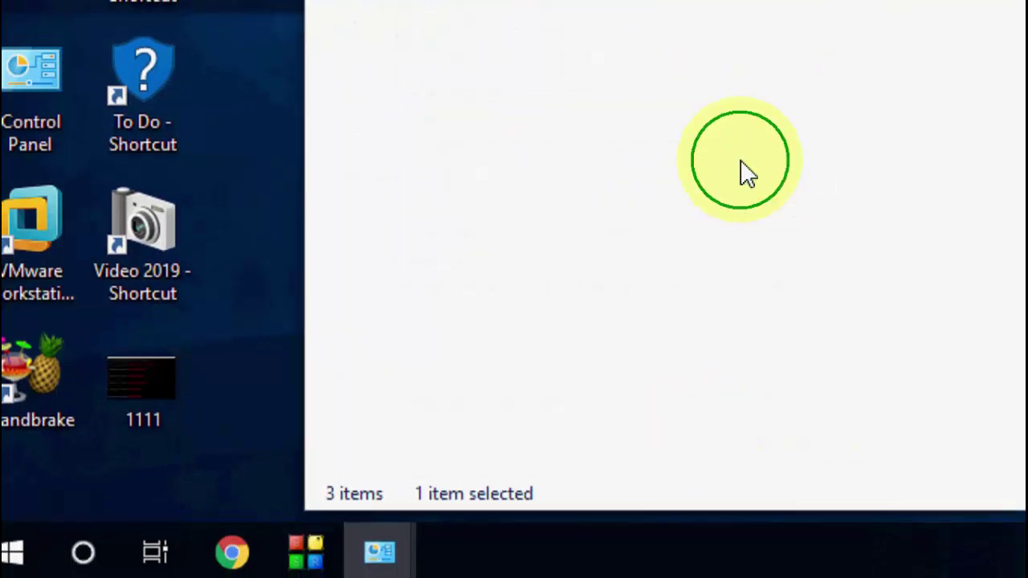
{"action": "left_click", "coordinate": [779, 282]}
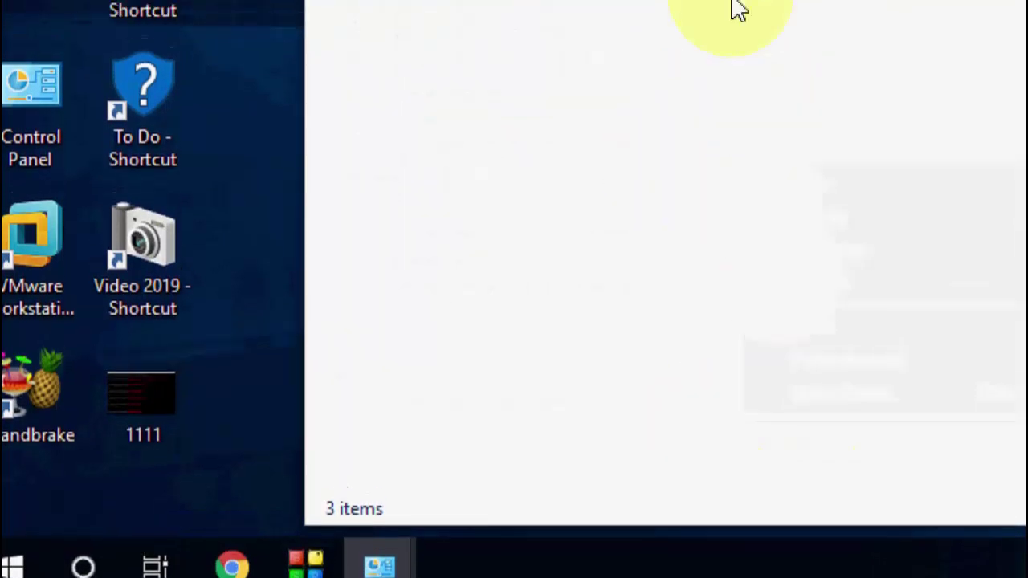
{"action": "right_click", "coordinate": [475, 71]}
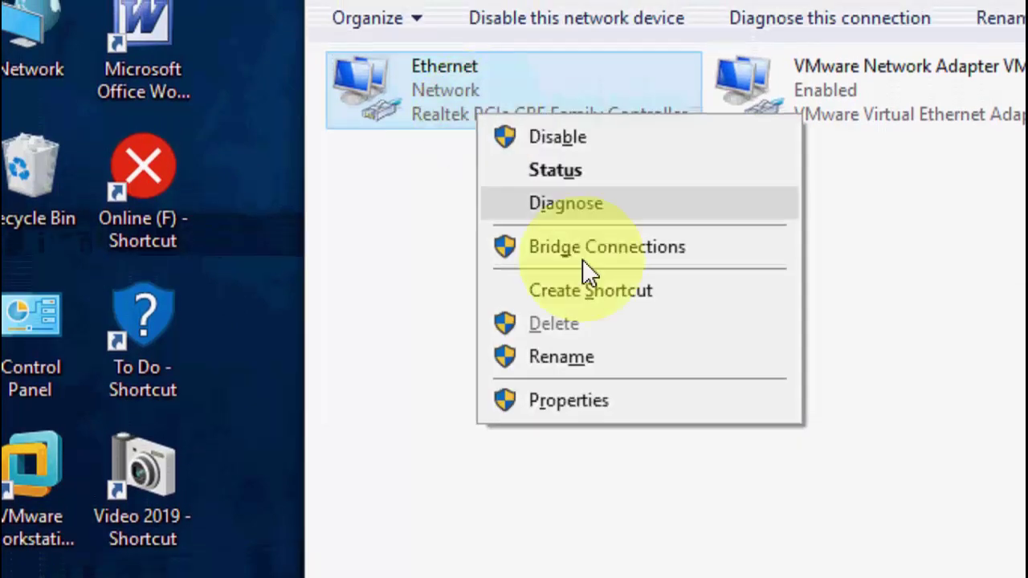
{"action": "left_click", "coordinate": [608, 422]}
{"action": "left_click", "coordinate": [653, 356]}
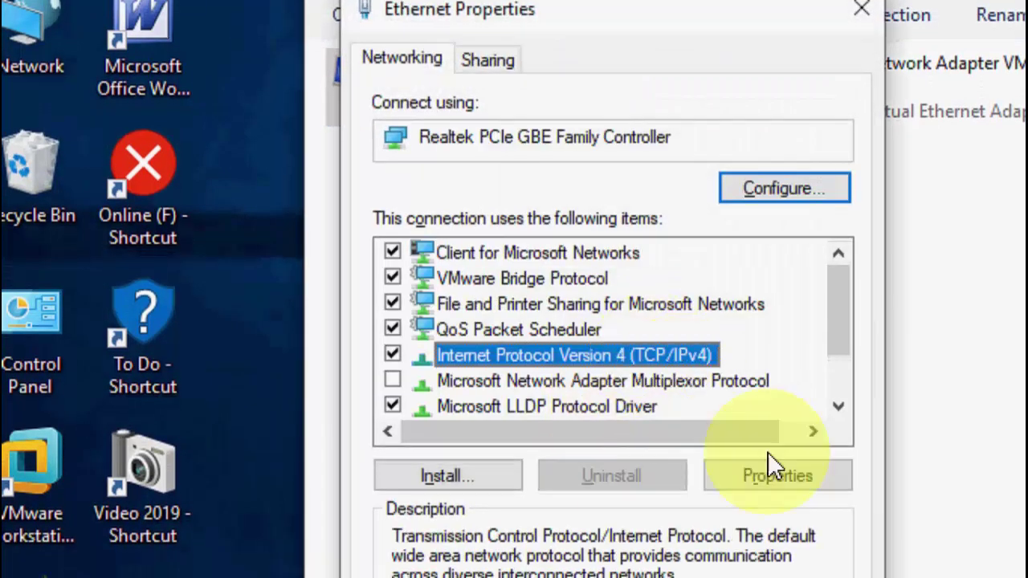
{"action": "left_click", "coordinate": [783, 462]}
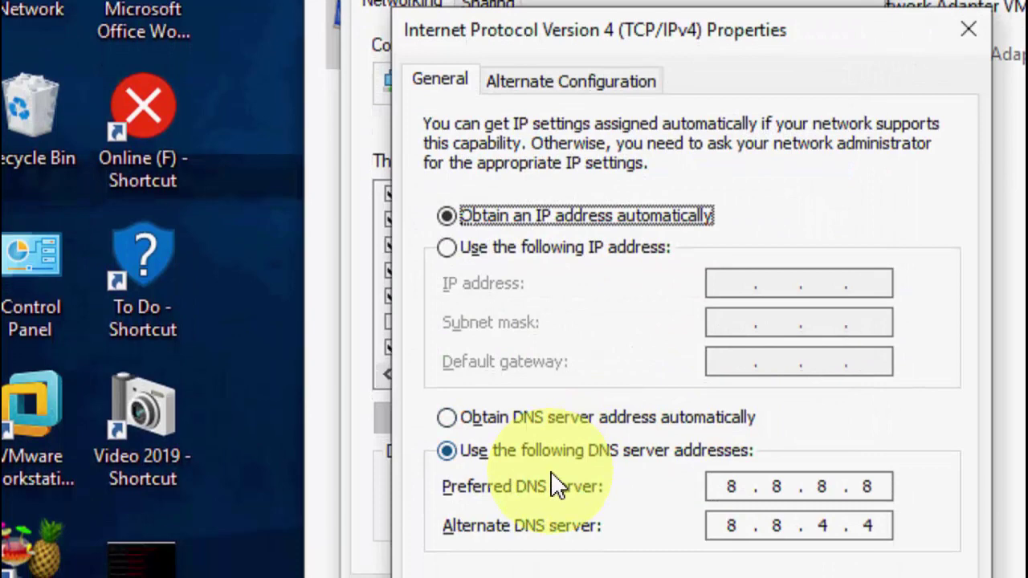
- Replace the preferred DNS server with 1.1.1.1
{"action": "double_click", "coordinate": [735, 475]}
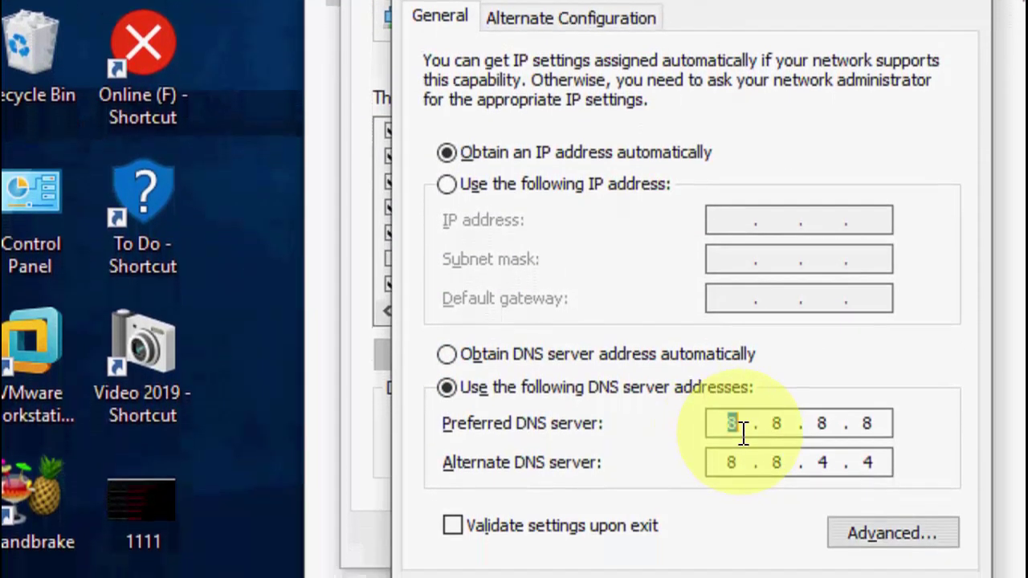
{"action": "key", "text": "Tab"}
{"action": "key", "text": "shift+Tab"}
{"action": "type", "text": "1"}
{"action": "key", "text": "Tab"}
{"action": "key", "text": "shift+Tab"}
{"action": "type", "text": "1"}
{"action": "type", "text": ".1.1.1"}
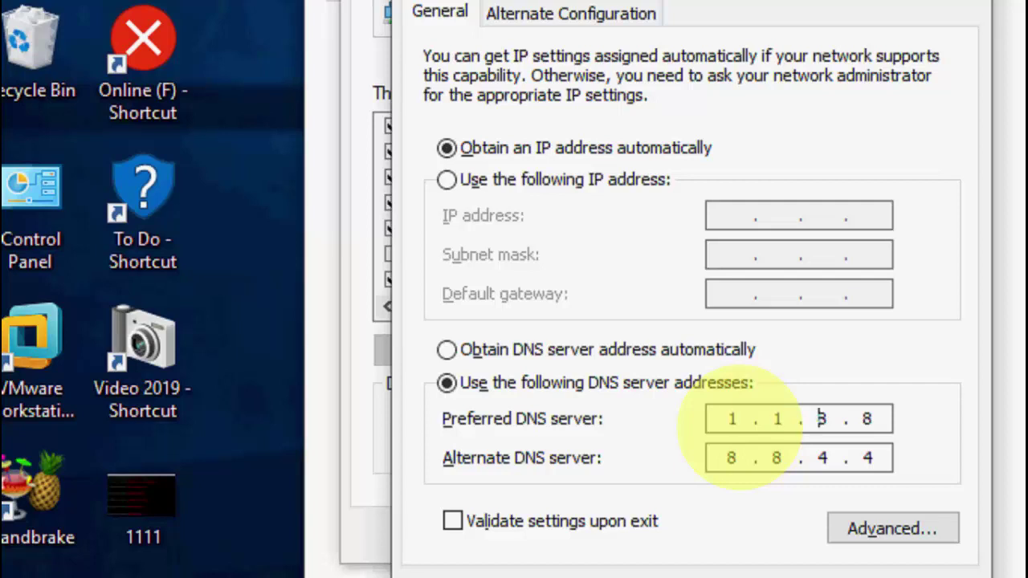
- Enter 1.0.0.1 as the alternate DNS server
{"action": "key", "text": "Tab"}
{"action": "type", "text": "1"}
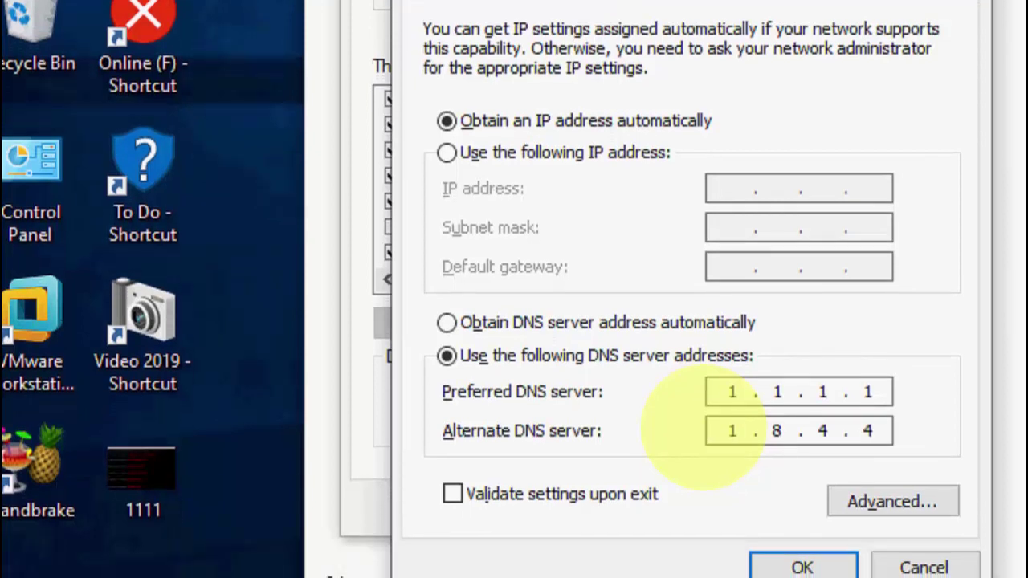
{"action": "key", "text": "period"}
{"action": "type", "text": "0"}
{"action": "key", "text": "period"}
{"action": "type", "text": "0.1"}
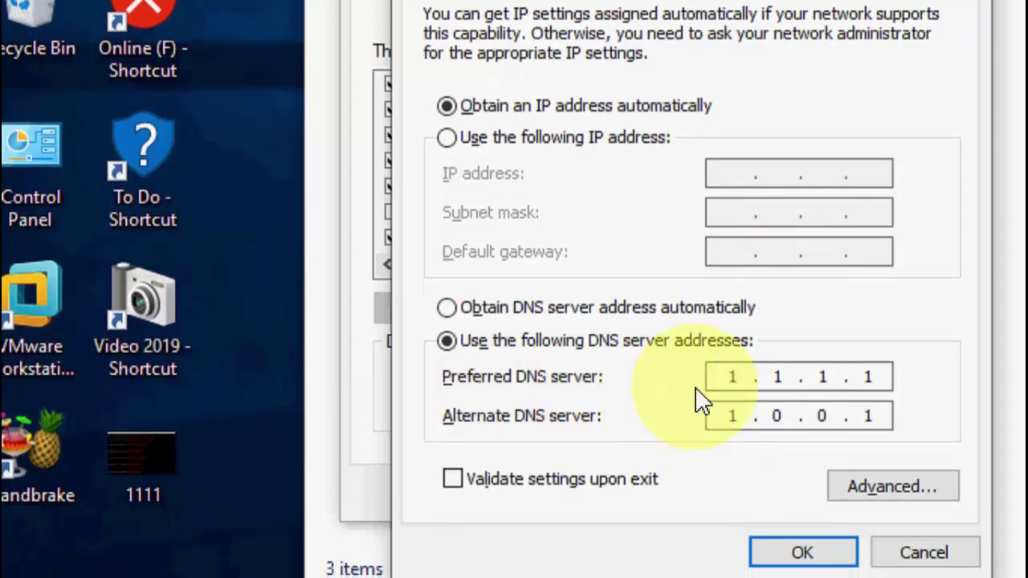
{"action": "left_click", "coordinate": [844, 377]}
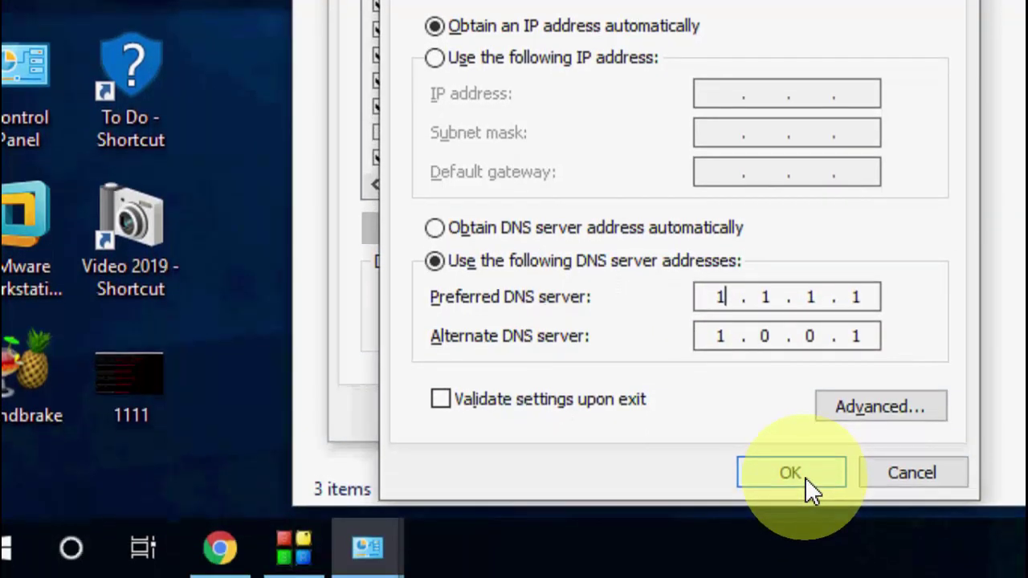
- Confirm the Cloudflare DNS settings and reopen Ethernet's IPv4 properties after refreshing the list
{"action": "left_click", "coordinate": [804, 479]}
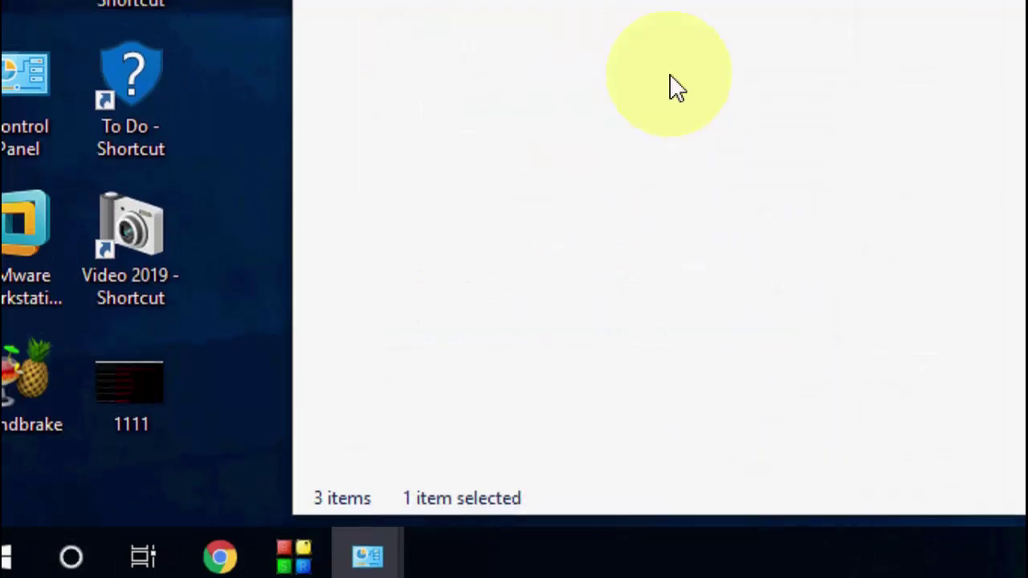
{"action": "right_click", "coordinate": [655, 23]}
{"action": "left_click", "coordinate": [719, 323]}
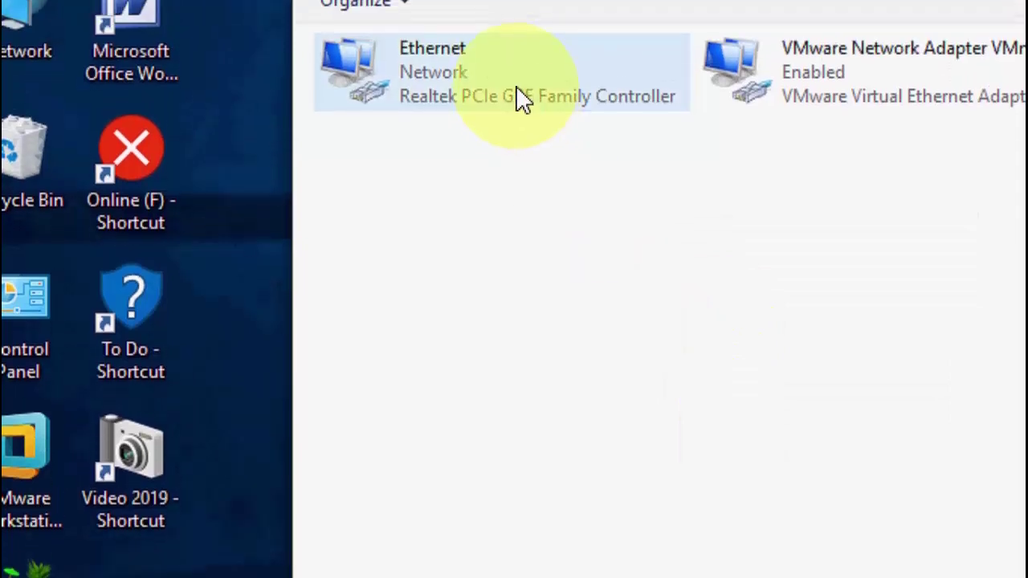
{"action": "right_click", "coordinate": [521, 98]}
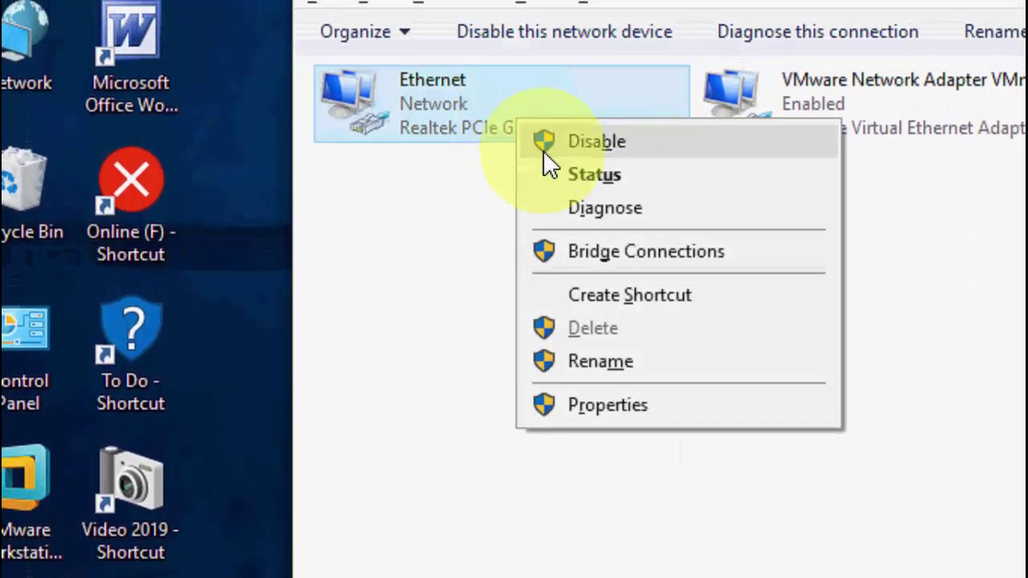
{"action": "left_click", "coordinate": [633, 408]}
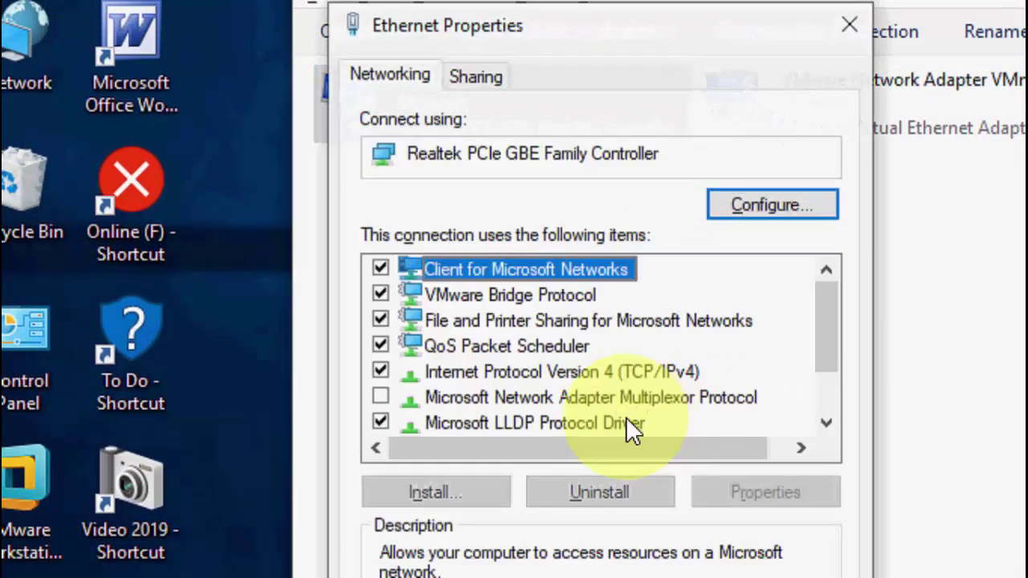
{"action": "left_click", "coordinate": [613, 362]}
{"action": "left_click", "coordinate": [753, 482]}
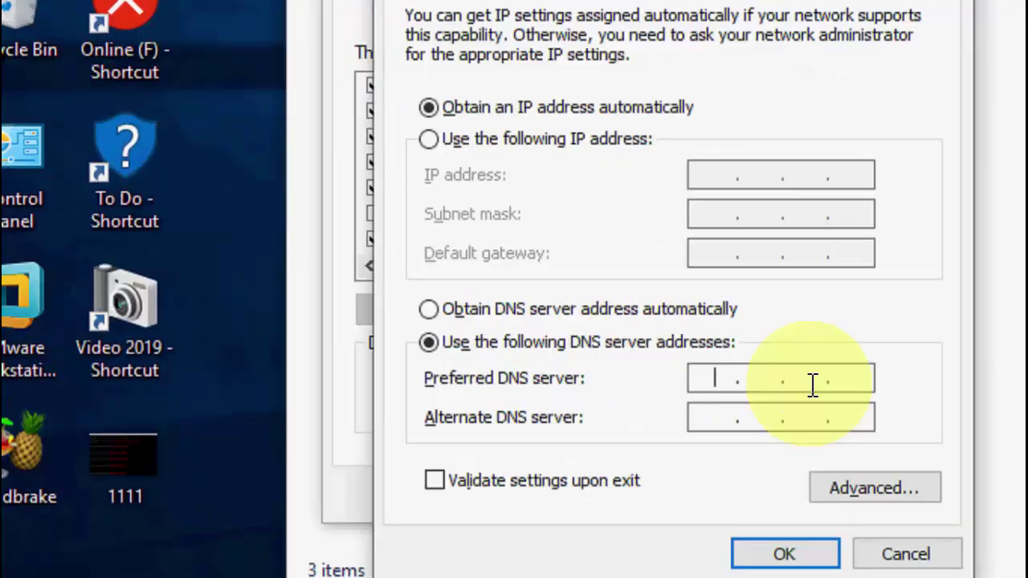
- Enter OpenDNS servers 208.67.222.222 and 208.67.220.220, save, and close Ethernet Properties
{"action": "type", "text": "208 . "}
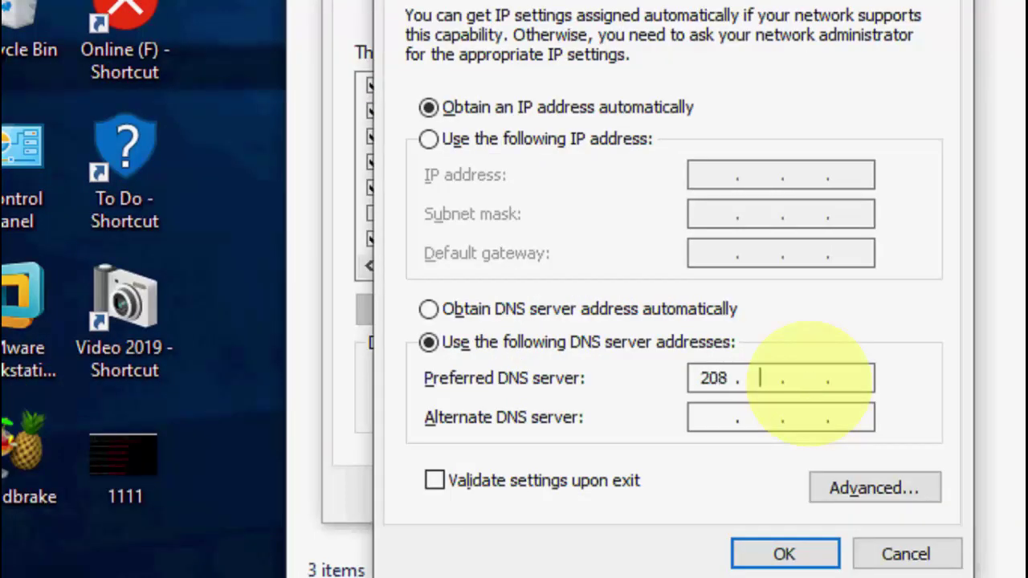
{"action": "type", "text": "67 . 222 . 222"}
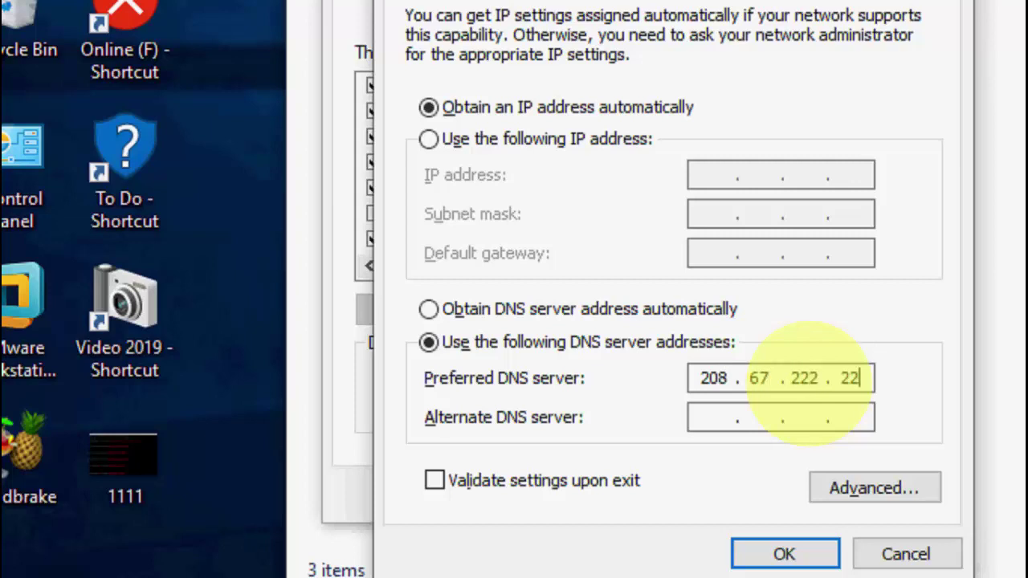
{"action": "left_click", "coordinate": [715, 407]}
{"action": "type", "text": "208 . . ."}
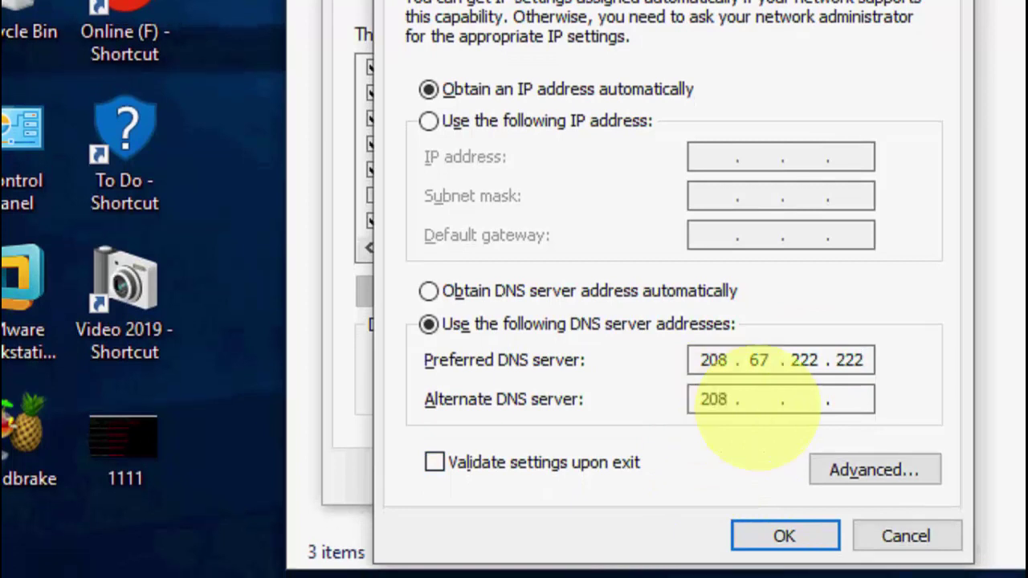
{"action": "key", "text": "BackSpace"}
{"action": "key", "text": "BackSpace"}
{"action": "key", "text": "BackSpace"}
{"action": "type", "text": "67 . 220 . 220"}
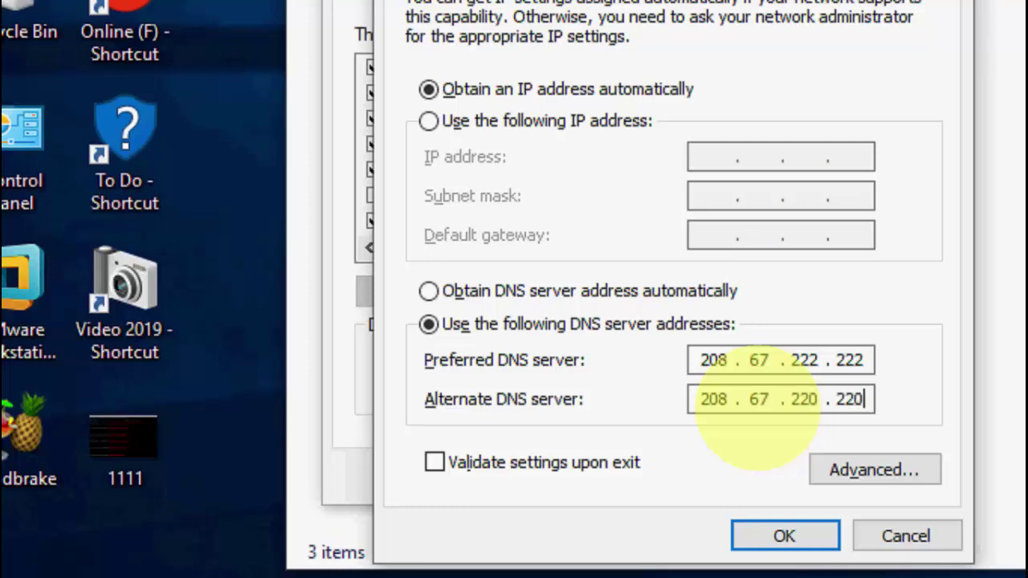
{"action": "left_click", "coordinate": [803, 515]}
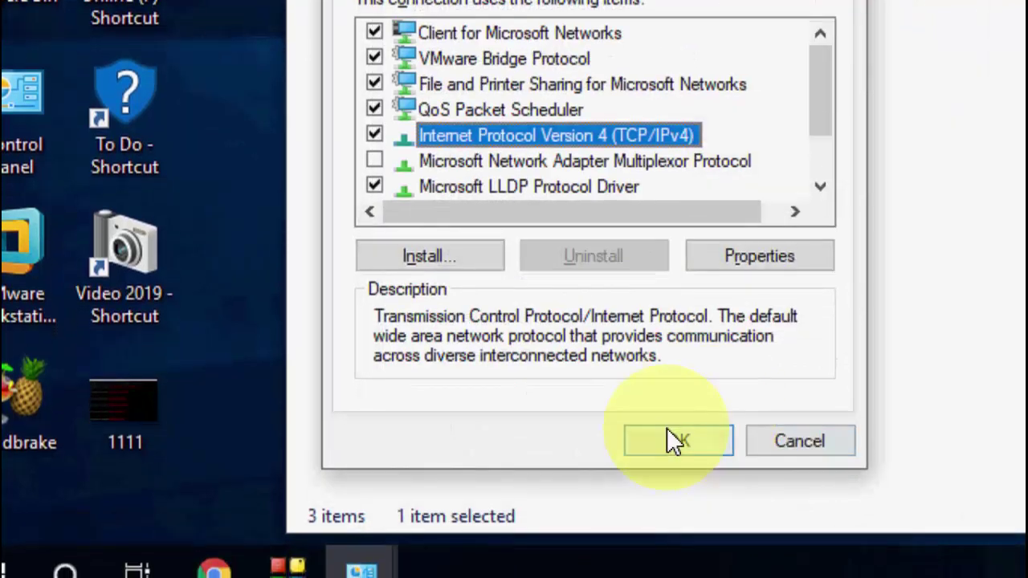
{"action": "left_click", "coordinate": [669, 443]}
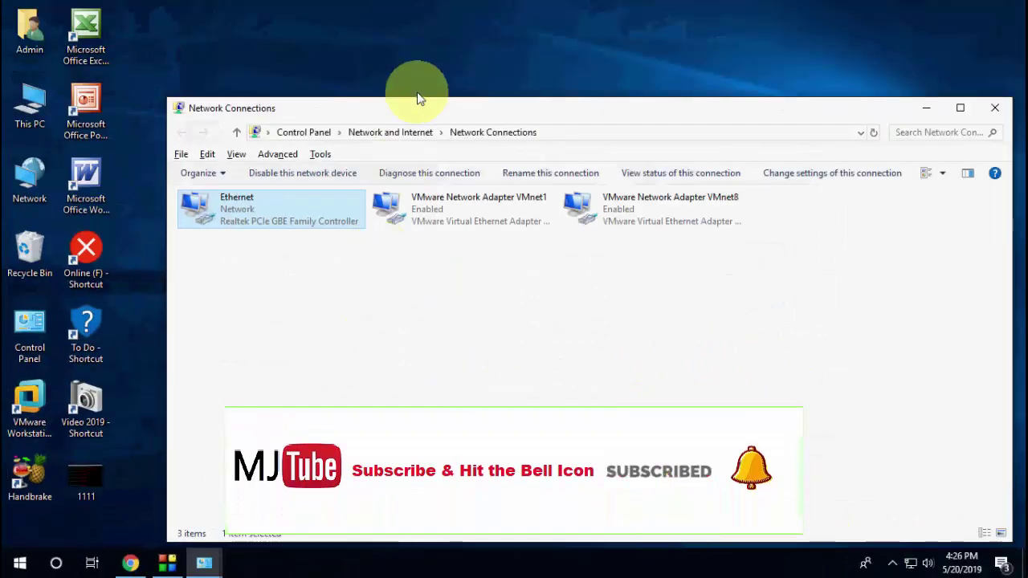
- Close the Network Connections and Network and Sharing Center windows and refresh the desktop
{"action": "right_click", "coordinate": [432, 45]}
{"action": "left_click", "coordinate": [472, 89]}
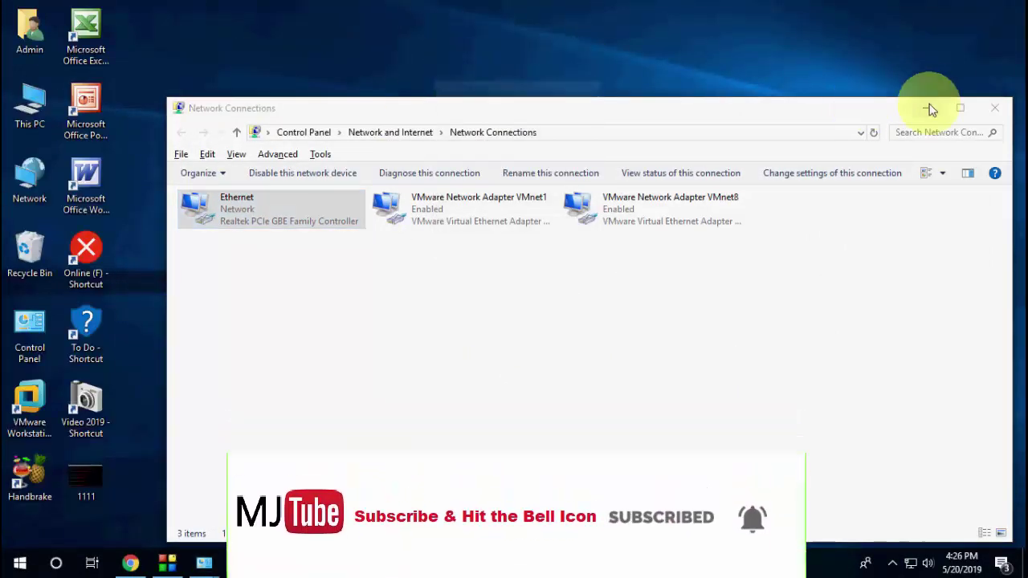
{"action": "left_click", "coordinate": [994, 108]}
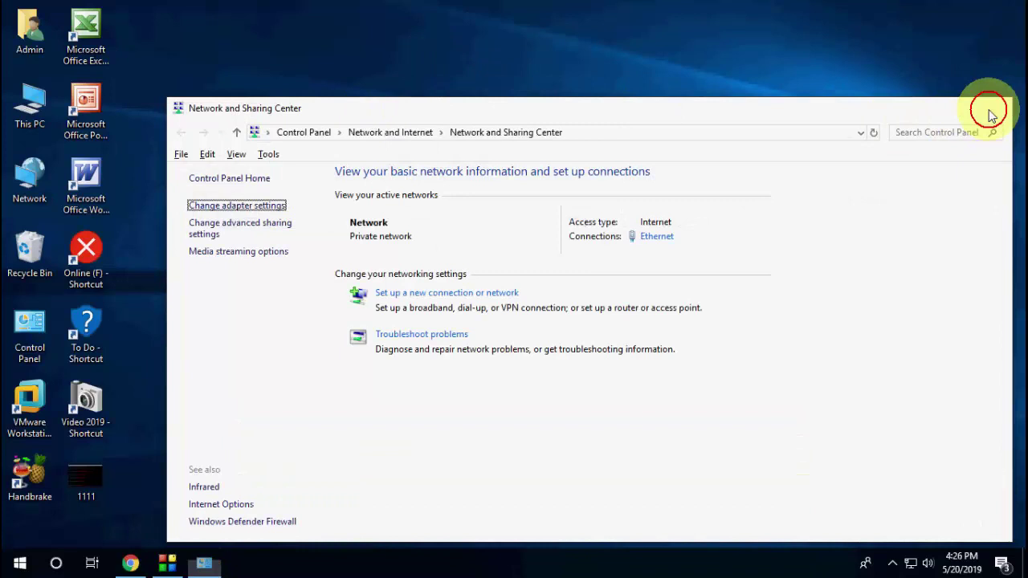
{"action": "left_click", "coordinate": [993, 108]}
{"action": "right_click", "coordinate": [632, 131]}
{"action": "left_click", "coordinate": [655, 176]}
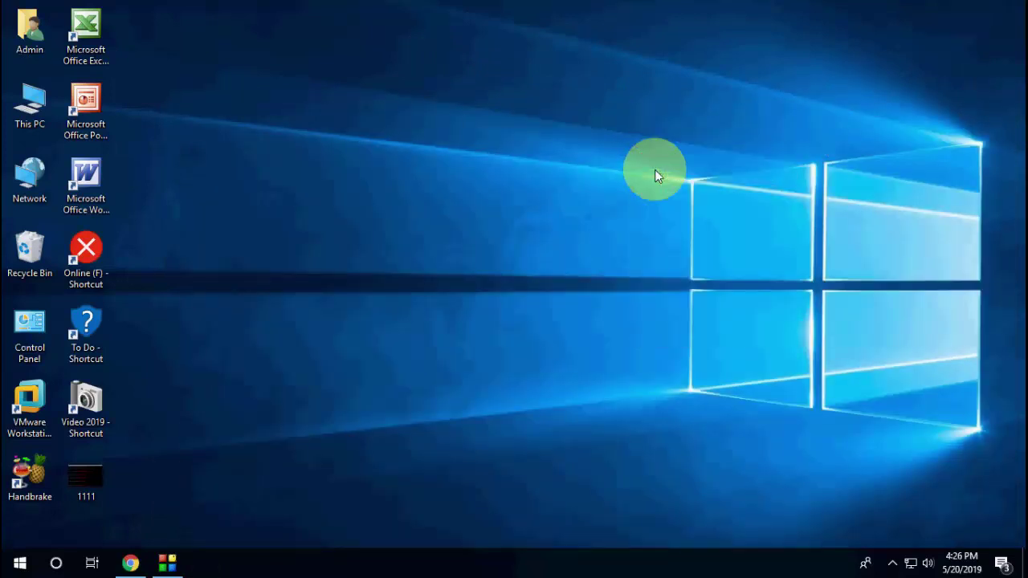
- Search Start for 'command' and run Command Prompt as administrator, approving the UAC prompt
{"action": "left_click", "coordinate": [20, 563]}
{"action": "type", "text": "command"}
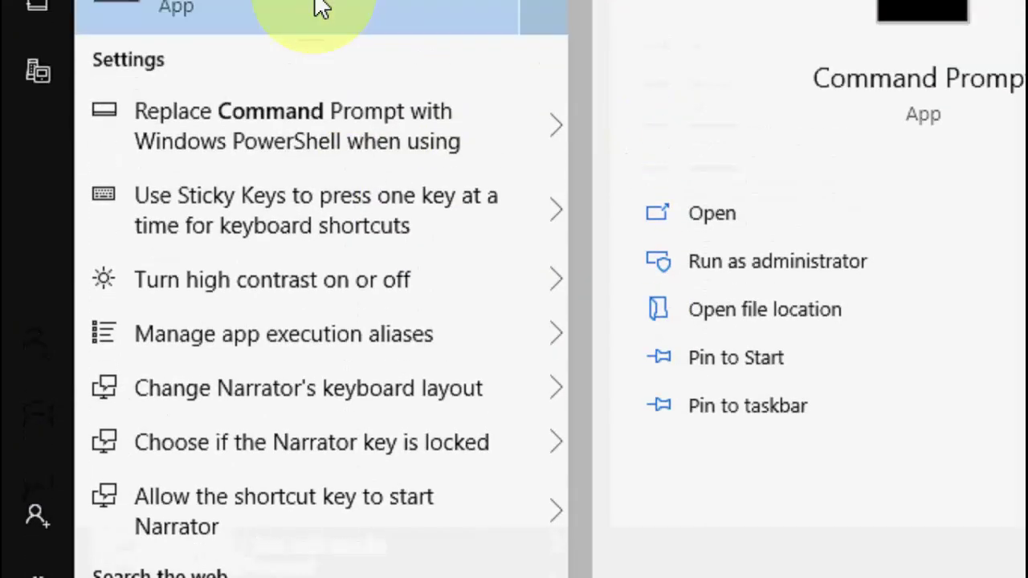
{"action": "right_click", "coordinate": [321, 8]}
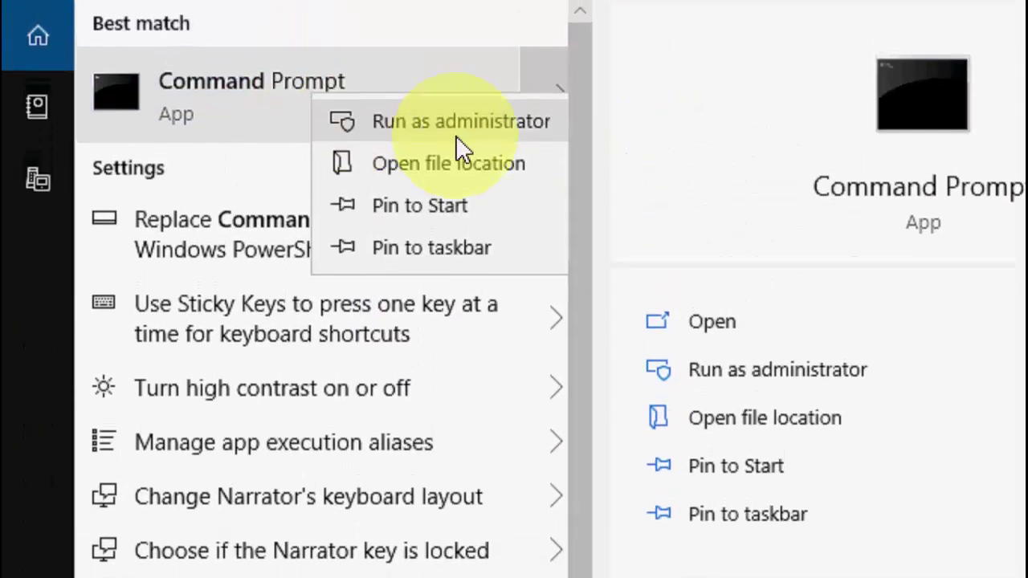
{"action": "left_click", "coordinate": [365, 7]}
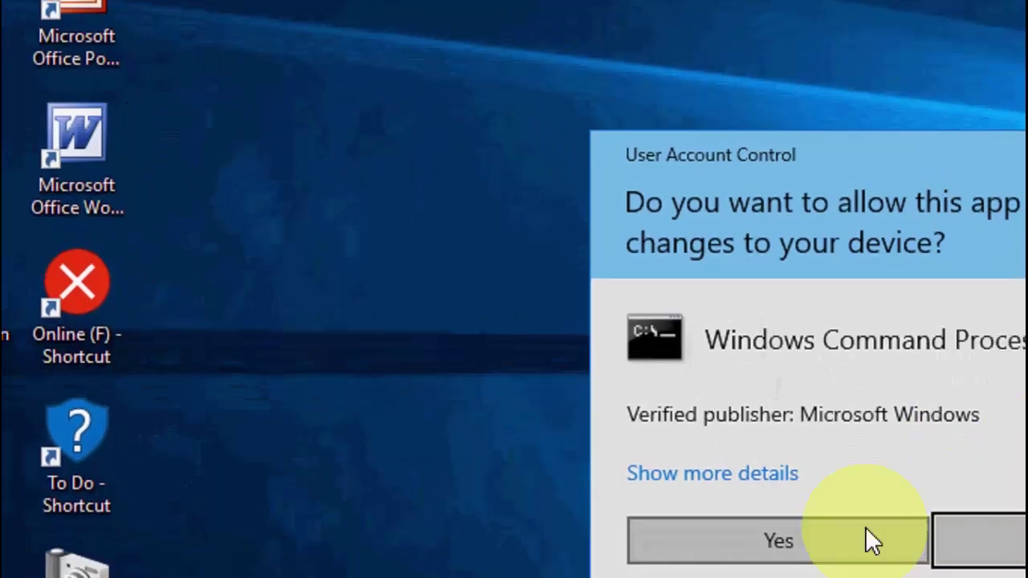
{"action": "left_click", "coordinate": [866, 529]}
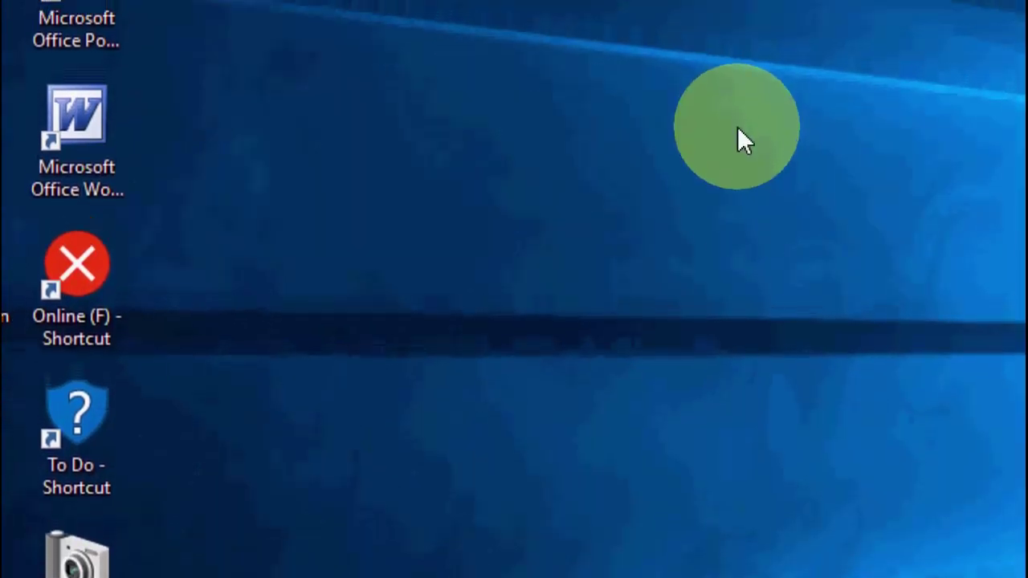